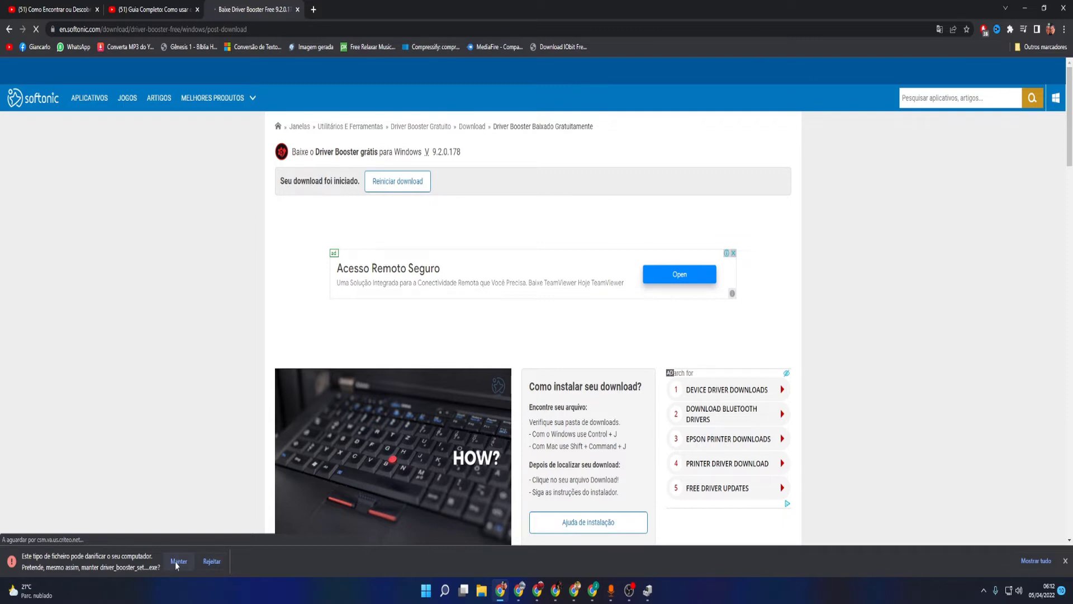
- Keep the downloaded Driver Booster setup file and run it, minimizing the browser to reveal the installer
{"action": "left_click", "coordinate": [178, 561]}
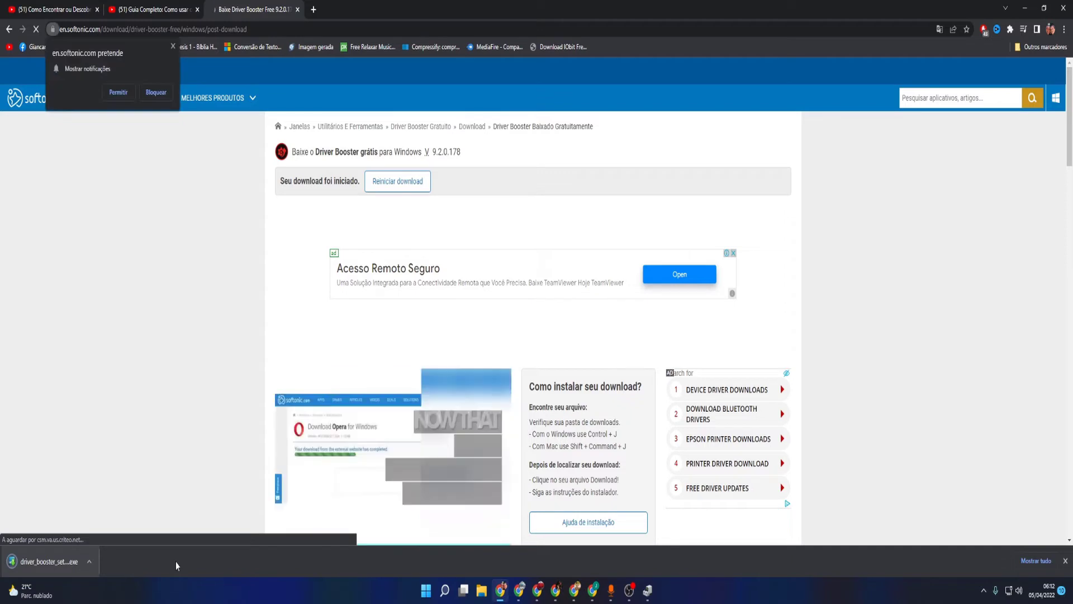
{"action": "left_click", "coordinate": [65, 564]}
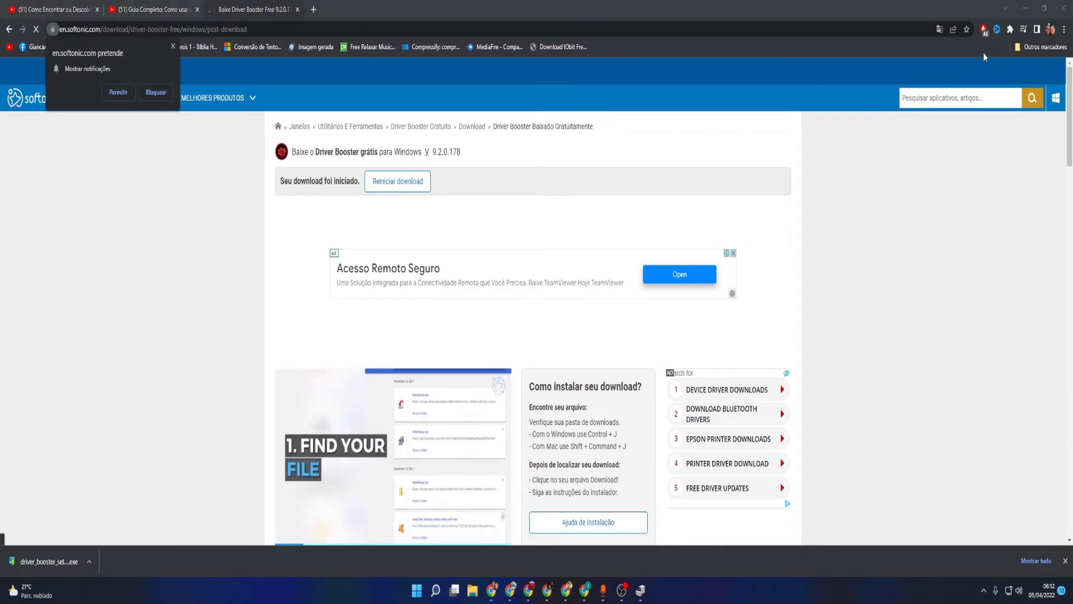
{"action": "left_click", "coordinate": [1024, 8]}
{"action": "left_click", "coordinate": [1024, 10]}
{"action": "left_click", "coordinate": [1024, 10]}
{"action": "left_click", "coordinate": [1025, 10]}
{"action": "left_click", "coordinate": [1025, 10]}
{"action": "left_click", "coordinate": [1024, 10]}
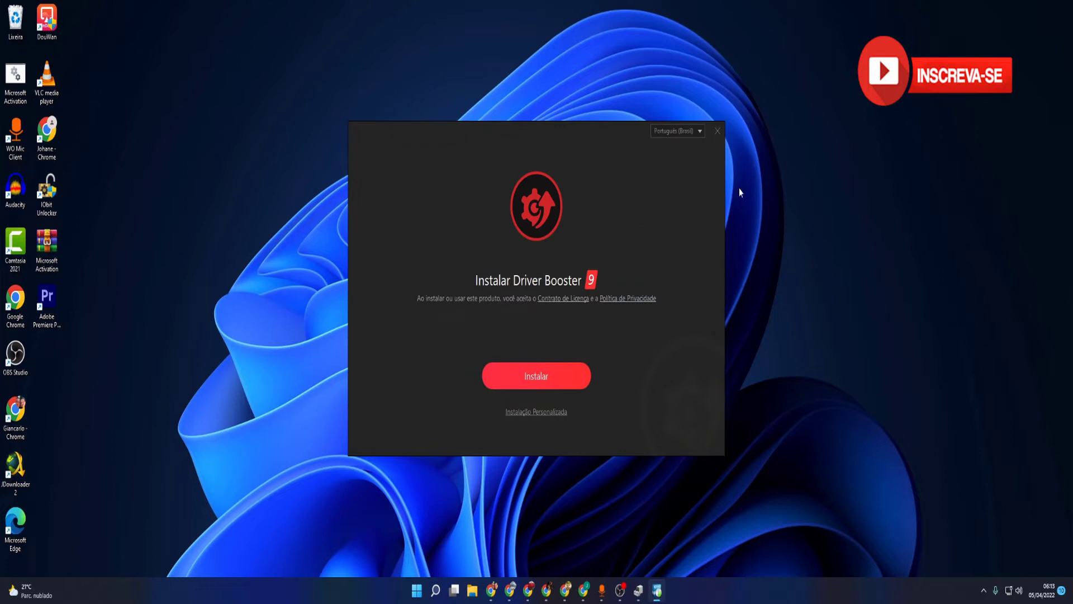
- Install Driver Booster 9 through the custom installation with the preset options, declining the Advanced SystemCare and iTop VPN offers
{"action": "left_click", "coordinate": [528, 413]}
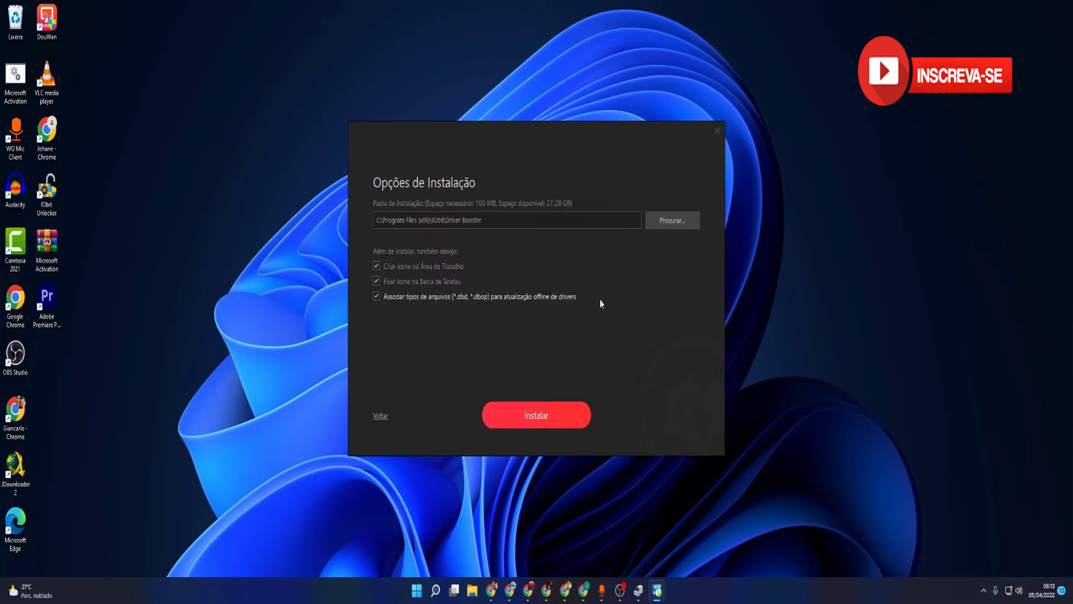
{"action": "left_click", "coordinate": [546, 408]}
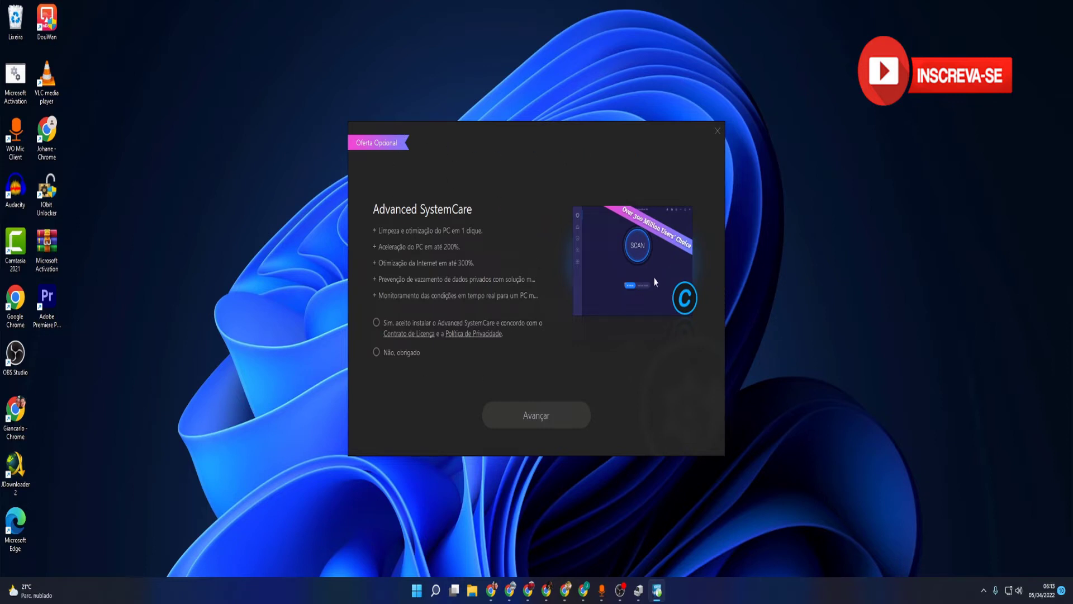
{"action": "left_click", "coordinate": [375, 352]}
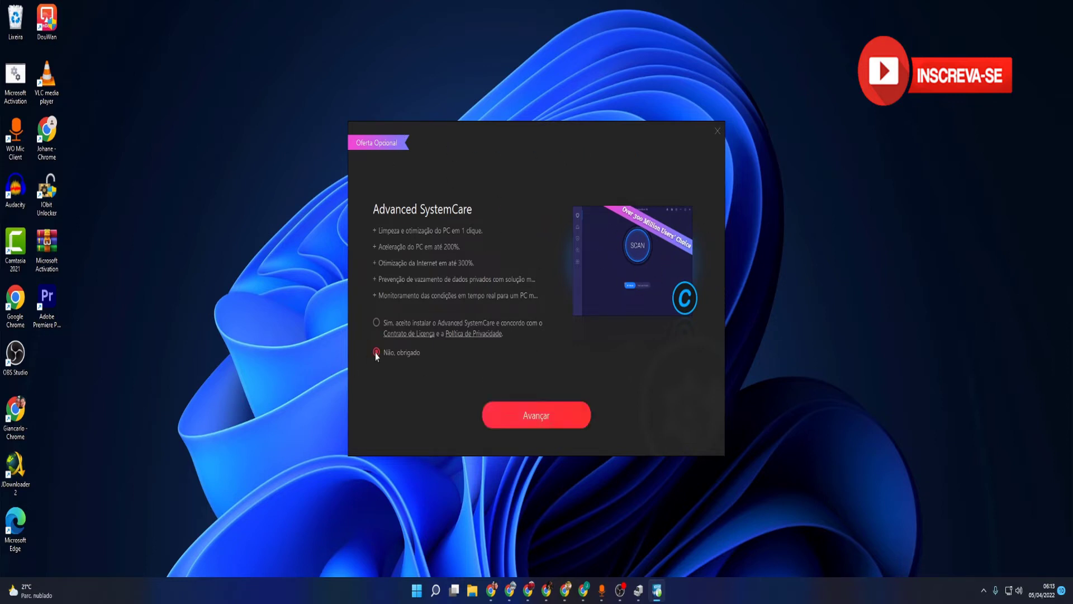
{"action": "left_click", "coordinate": [534, 414]}
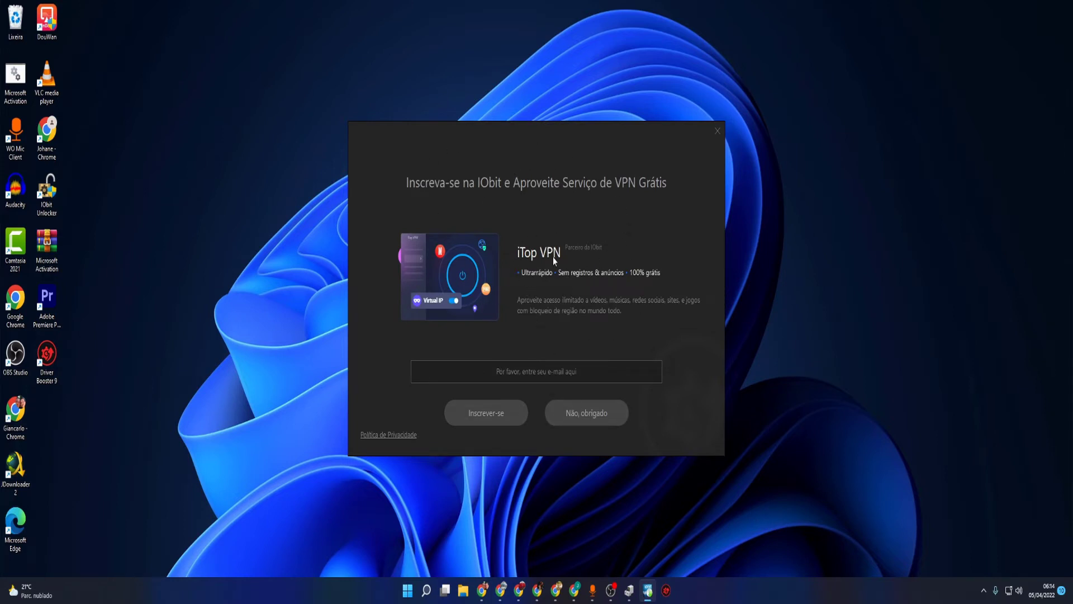
{"action": "left_click", "coordinate": [589, 416]}
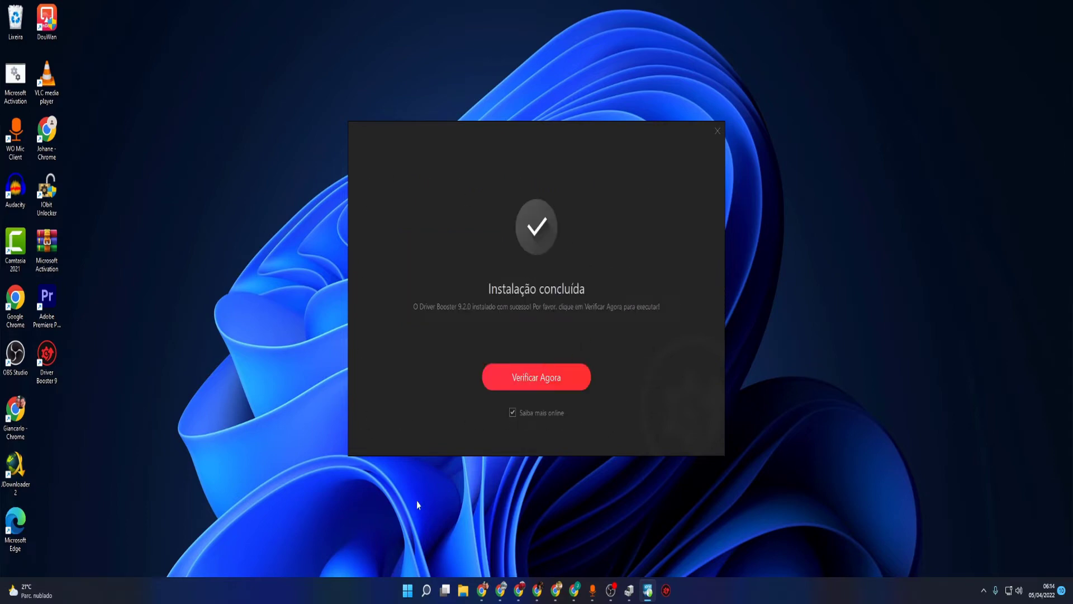
- Start the driver scan from the completed installer and minimize the IObit web page that opens
{"action": "left_click", "coordinate": [550, 378]}
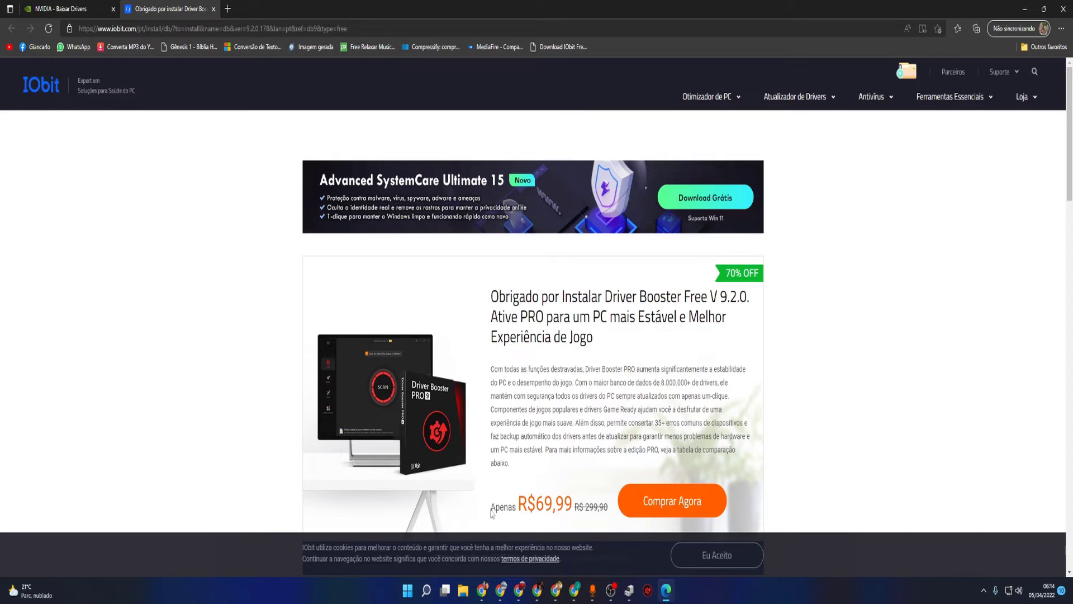
{"action": "left_click_drag", "start_coordinate": [522, 321], "coordinate": [620, 323]}
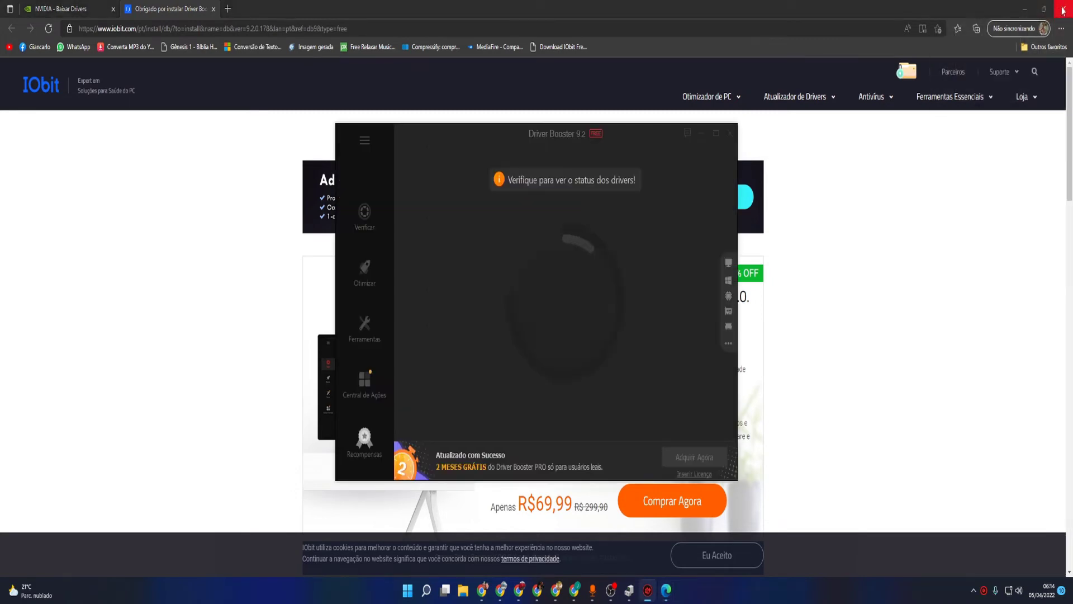
{"action": "left_click", "coordinate": [1023, 11]}
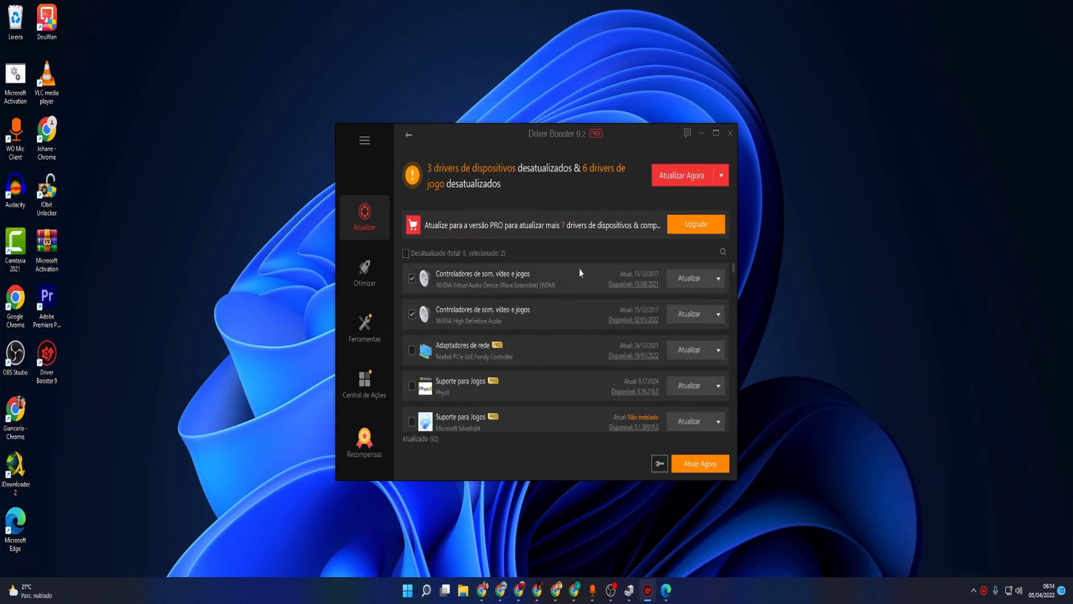
- Try to update the Realtek PCIe GbE Family Controller driver from the outdated list, dismissing the PRO upgrade offers
{"action": "scroll", "coordinate": [602, 286], "scroll_direction": "down", "scroll_amount": 3}
{"action": "scroll", "coordinate": [591, 344], "scroll_direction": "down", "scroll_amount": 5}
{"action": "scroll", "coordinate": [586, 384], "scroll_direction": "up", "scroll_amount": 7}
{"action": "scroll", "coordinate": [586, 384], "scroll_direction": "up", "scroll_amount": 2}
{"action": "left_click", "coordinate": [413, 350]}
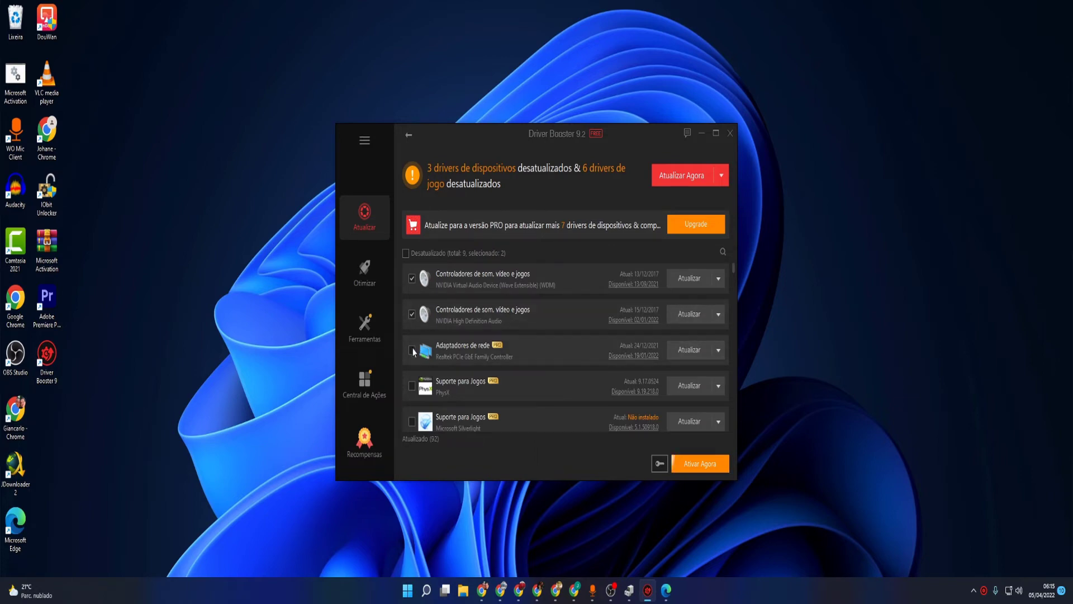
{"action": "left_click", "coordinate": [690, 348]}
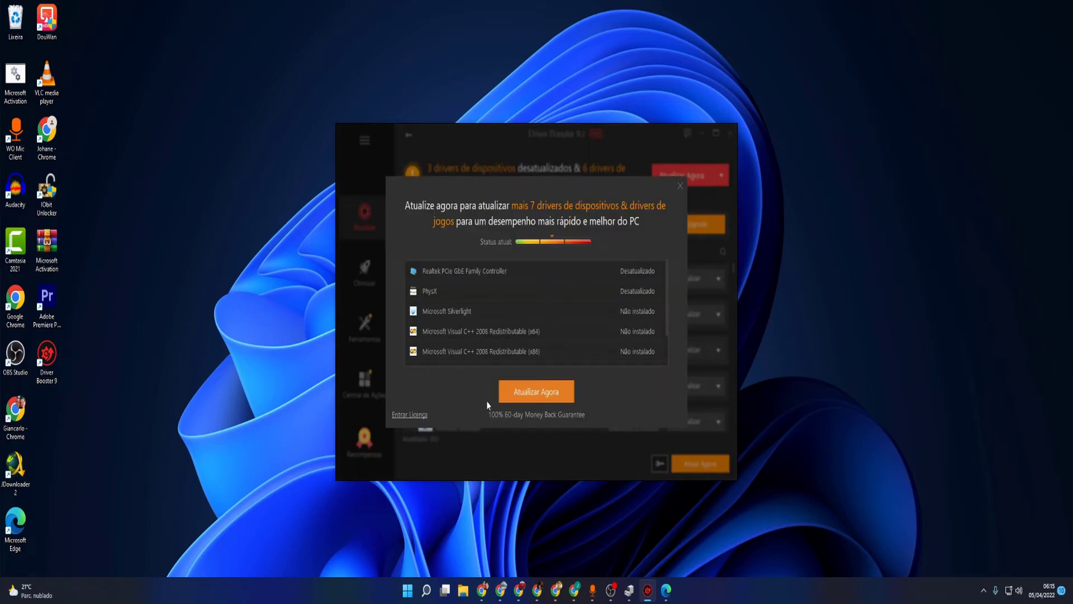
{"action": "left_click", "coordinate": [681, 189]}
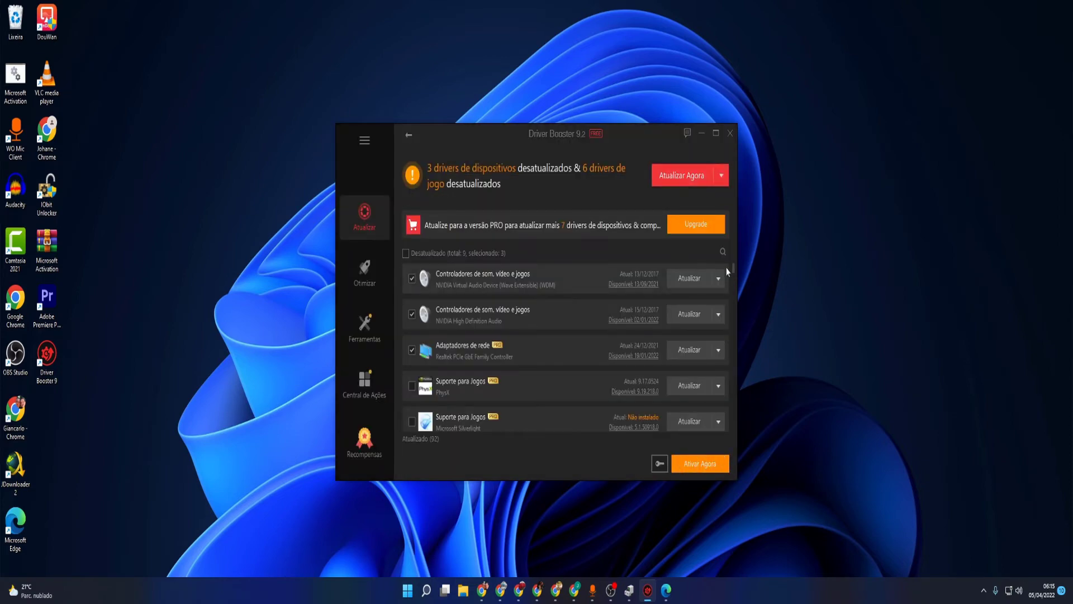
{"action": "left_click", "coordinate": [693, 358]}
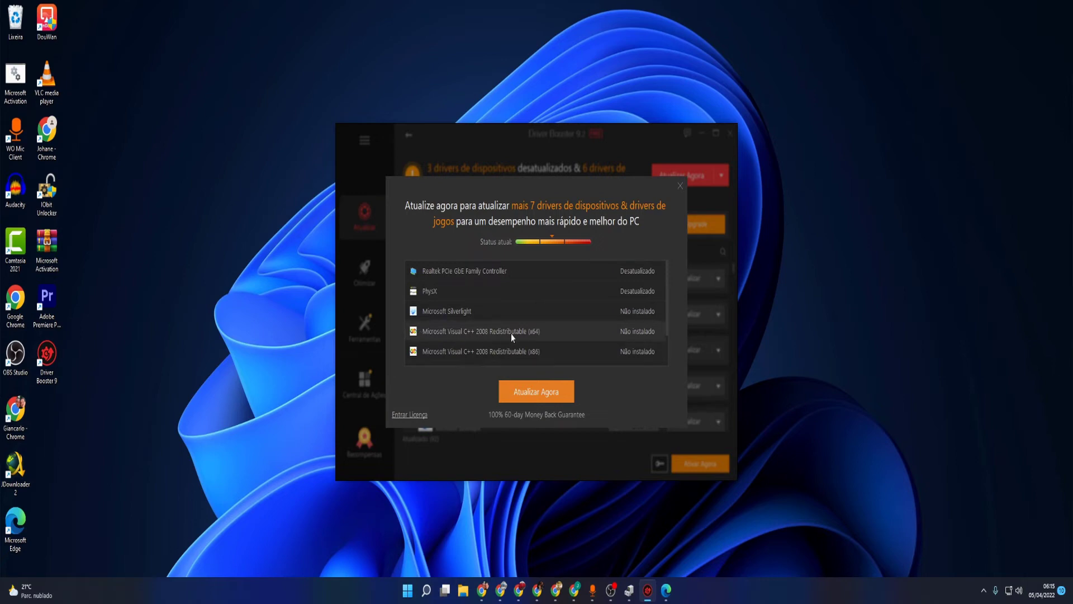
{"action": "scroll", "coordinate": [542, 312], "scroll_direction": "down", "scroll_amount": 2}
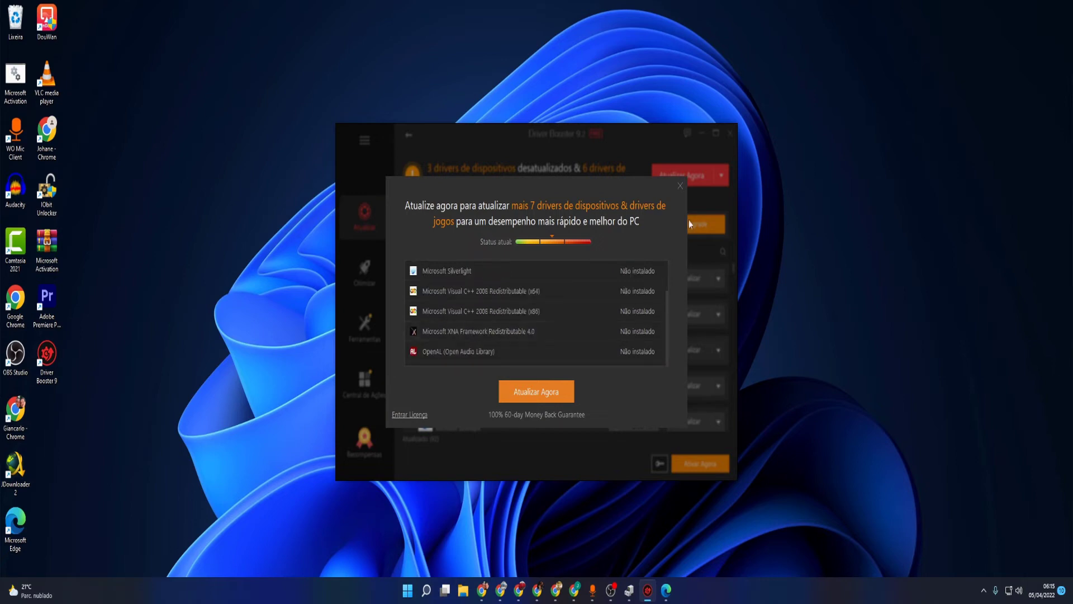
{"action": "left_click", "coordinate": [677, 189]}
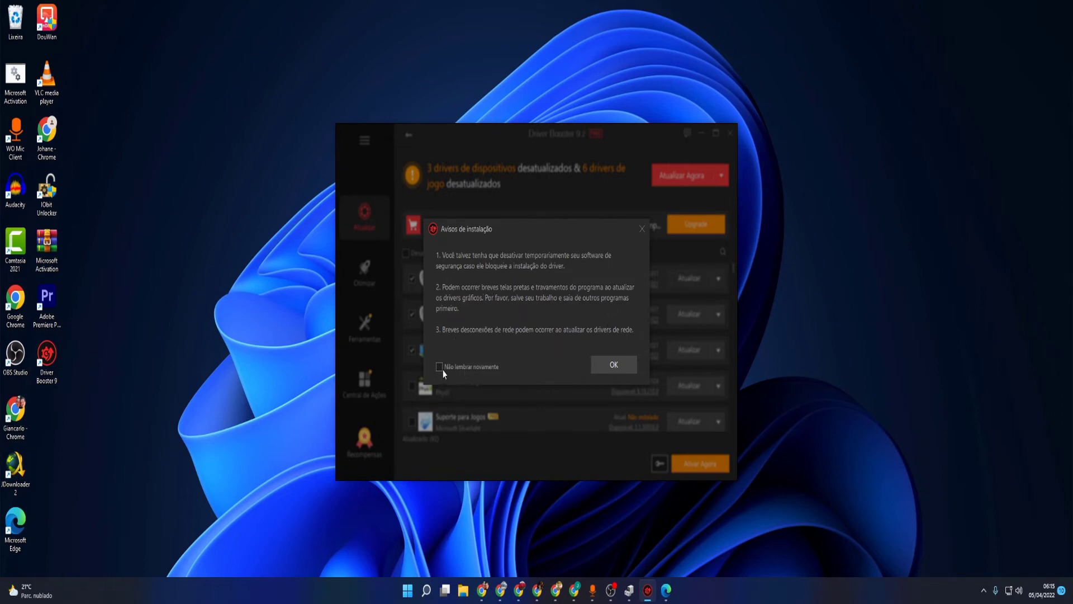
- Update the NVIDIA Virtual Audio Device and NVIDIA High Definition Audio drivers, and check them in the driver list
{"action": "left_click", "coordinate": [613, 369]}
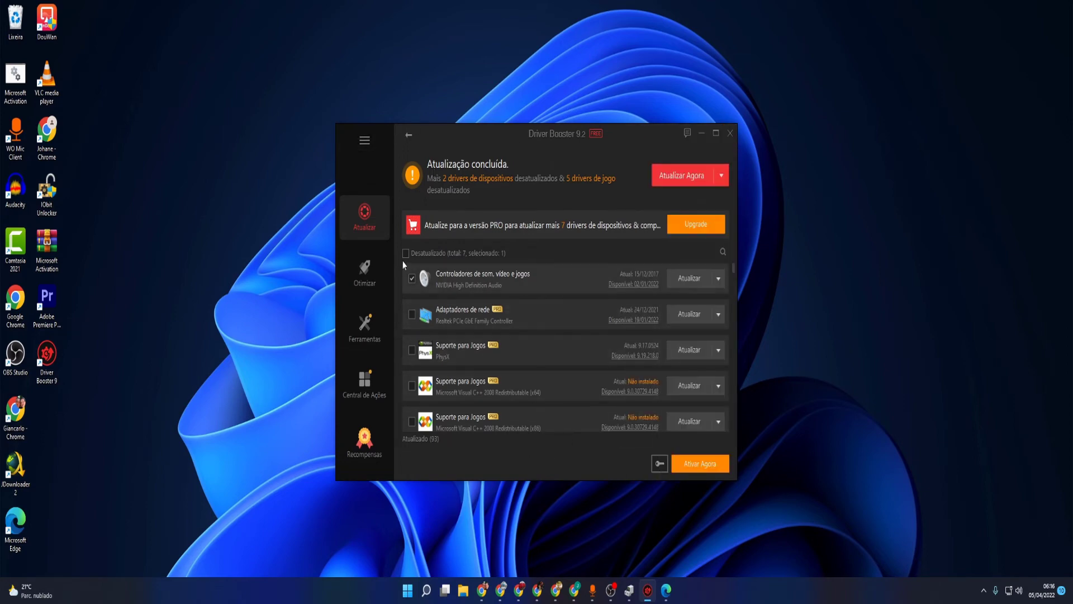
{"action": "left_click", "coordinate": [684, 287]}
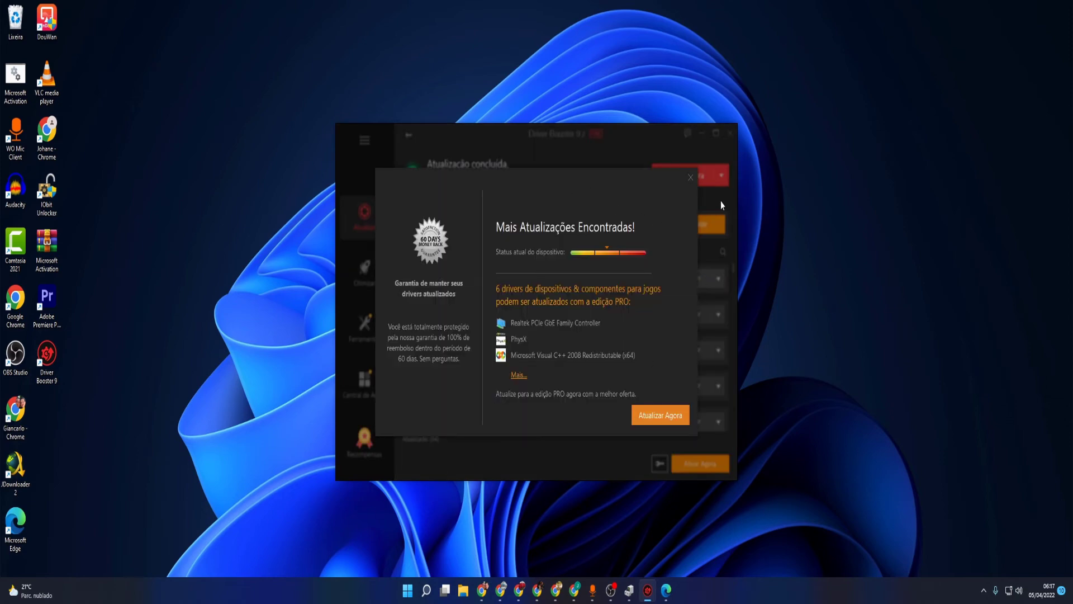
{"action": "left_click", "coordinate": [691, 177]}
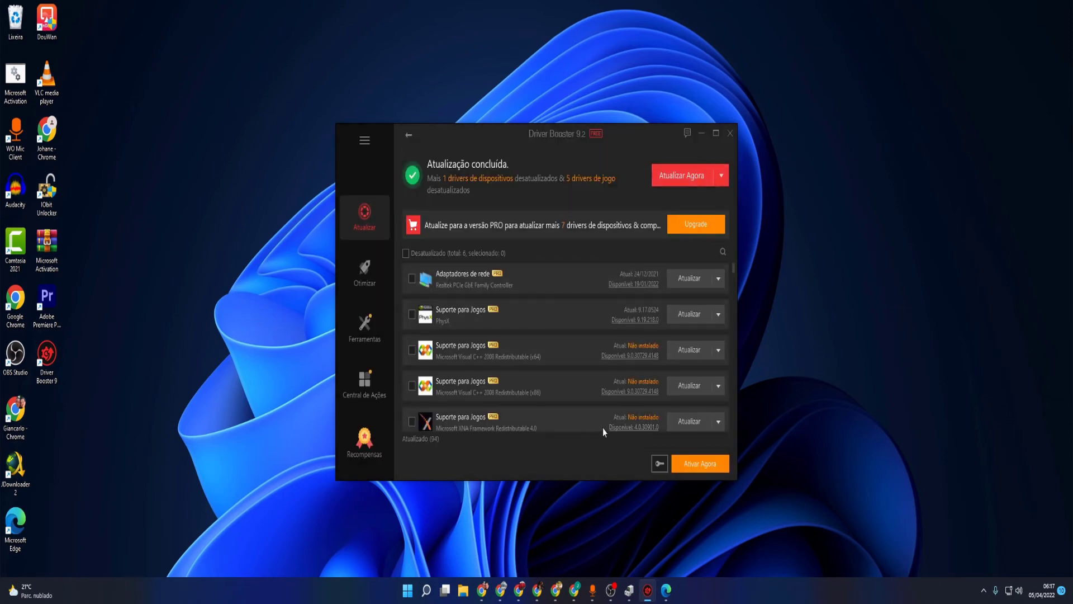
{"action": "scroll", "coordinate": [604, 391], "scroll_direction": "down", "scroll_amount": 5}
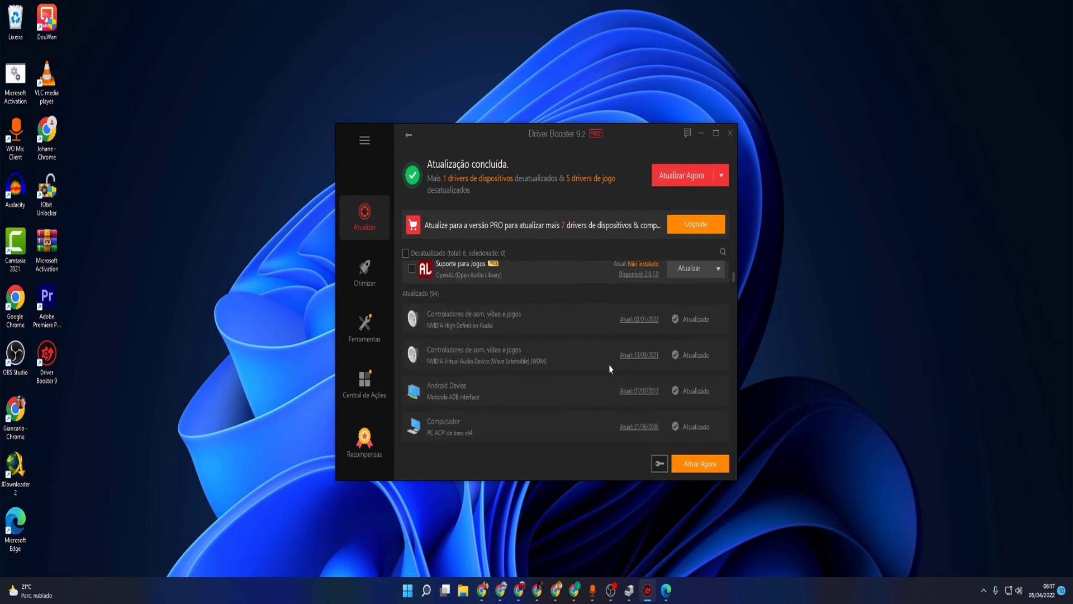
{"action": "scroll", "coordinate": [604, 377], "scroll_direction": "down", "scroll_amount": 8}
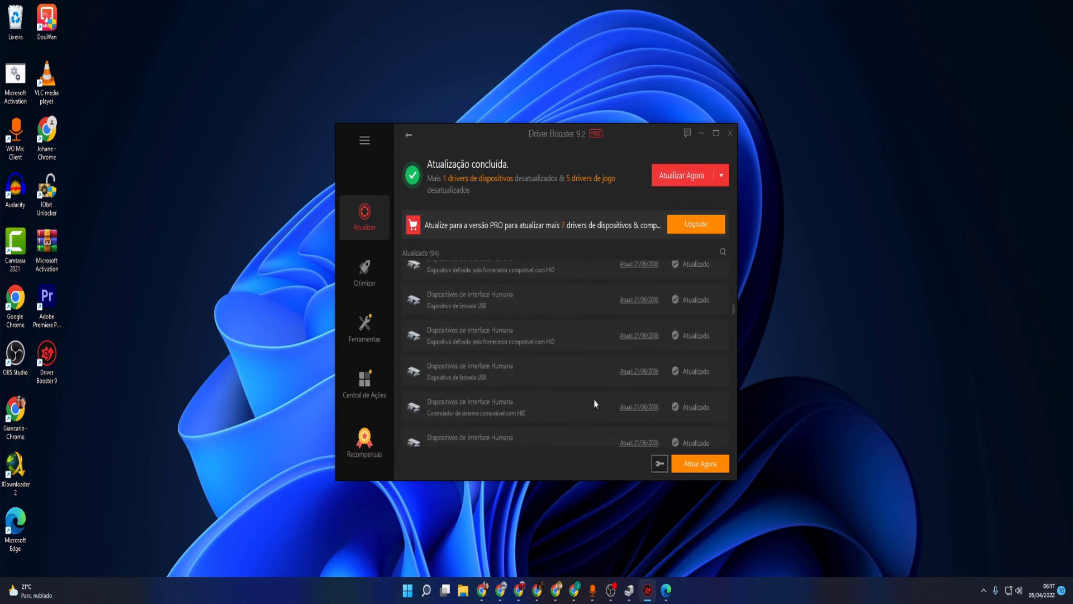
{"action": "scroll", "coordinate": [599, 406], "scroll_direction": "down", "scroll_amount": 6}
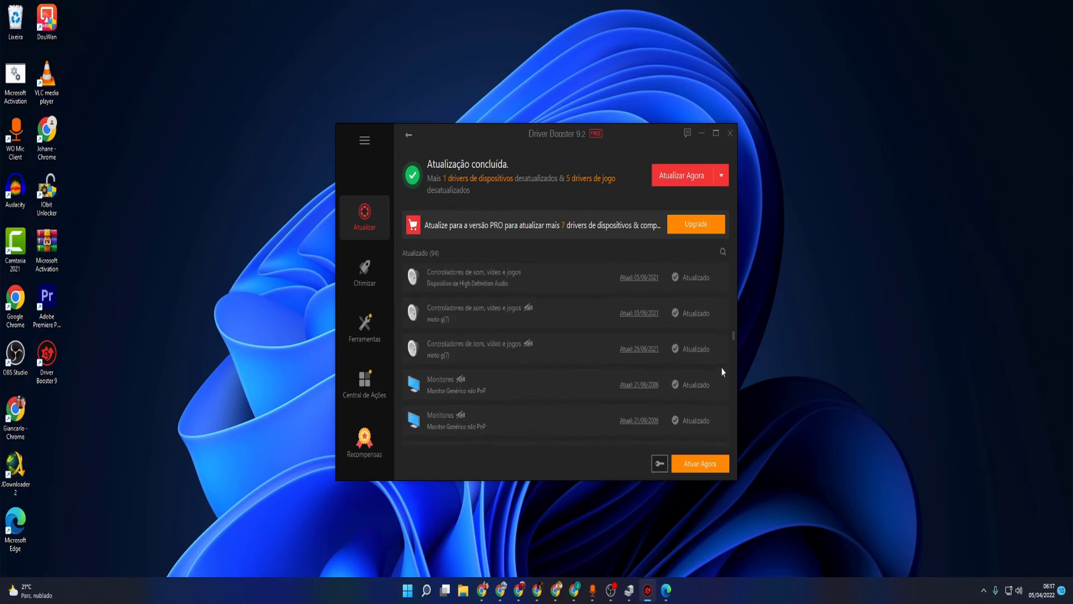
{"action": "left_click_drag", "start_coordinate": [733, 336], "coordinate": [732, 216]}
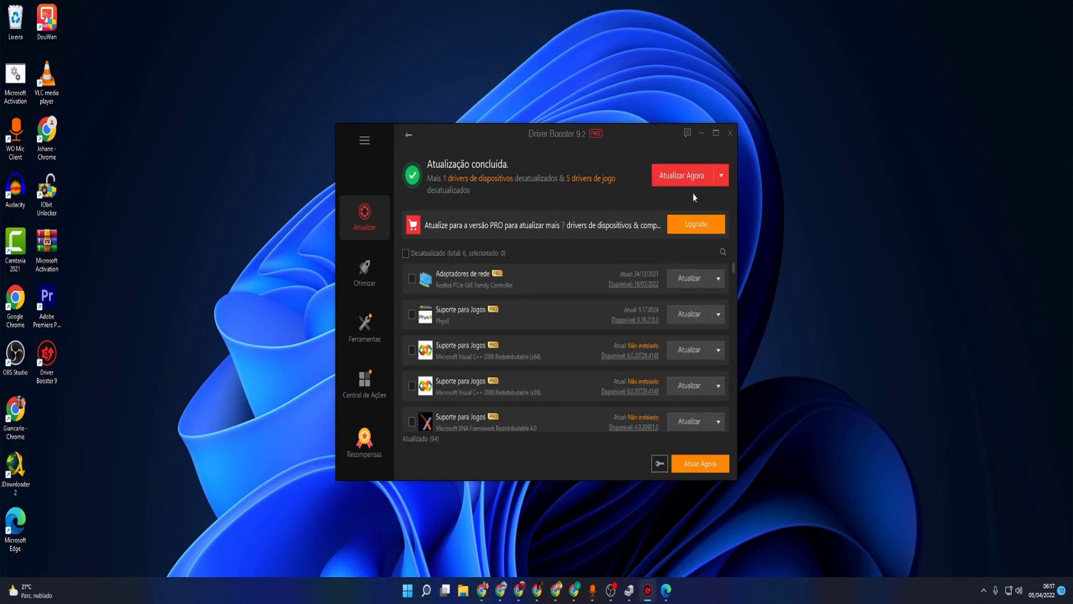
- Close the Driver Booster window and its notification, and exit the program completely so it stops running in the background
{"action": "left_click", "coordinate": [730, 133]}
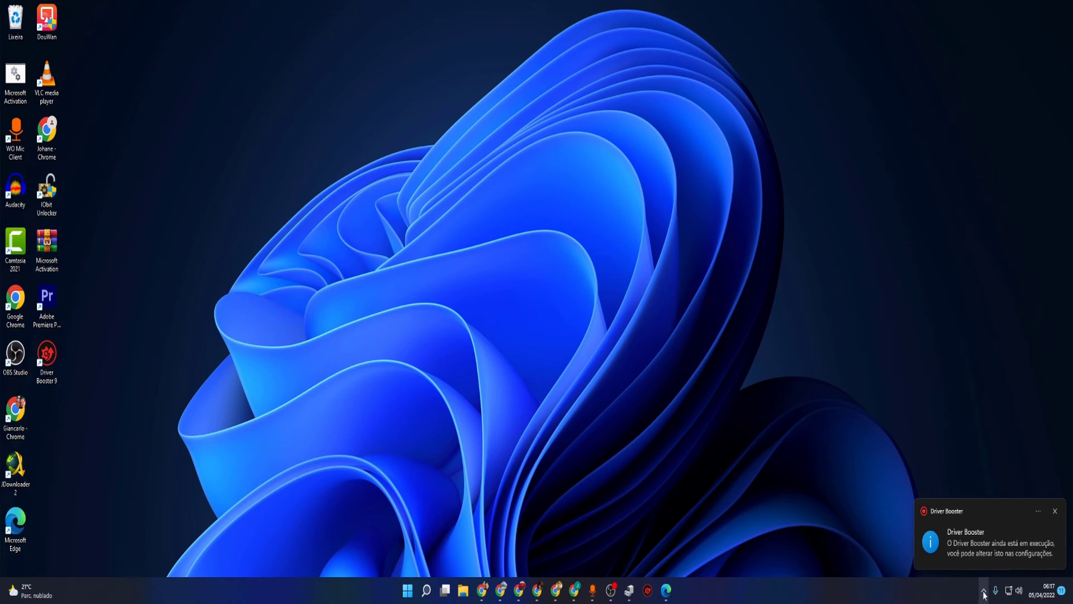
{"action": "left_click", "coordinate": [1056, 511]}
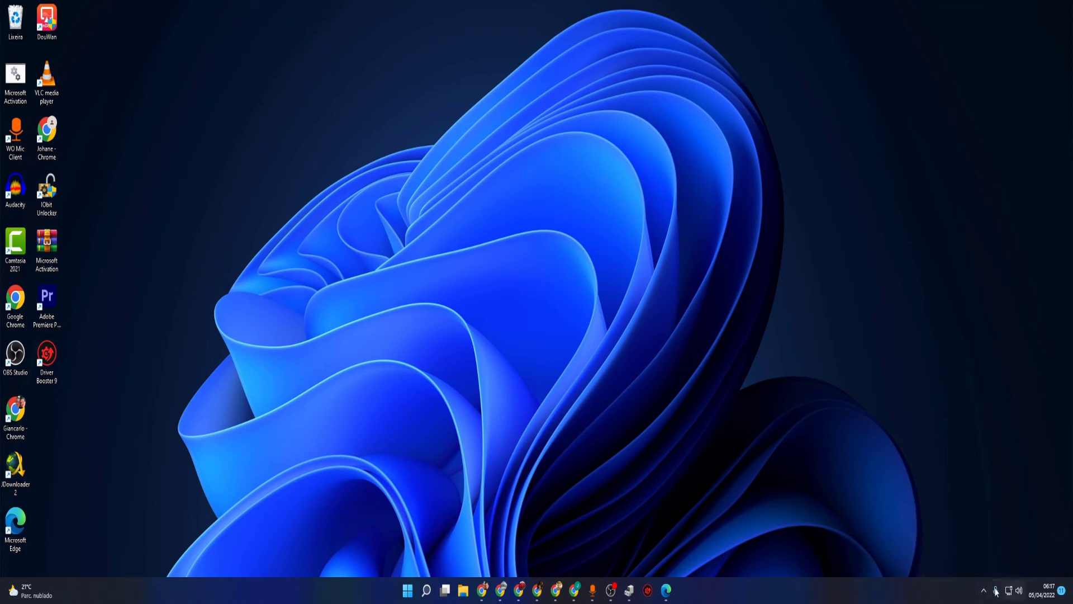
{"action": "left_click", "coordinate": [984, 590]}
{"action": "right_click", "coordinate": [966, 558]}
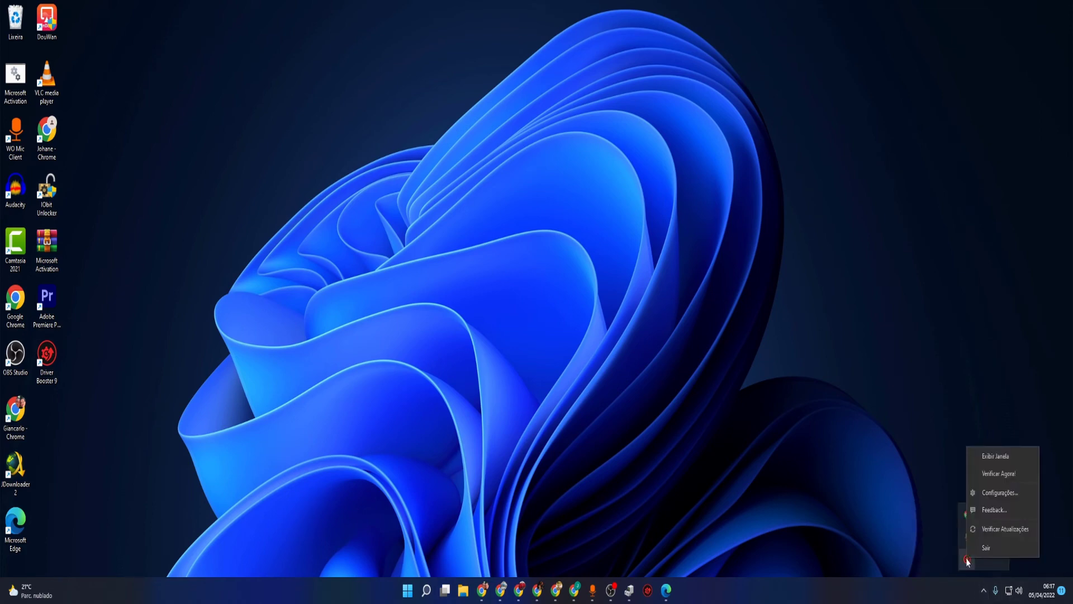
{"action": "left_click", "coordinate": [985, 547]}
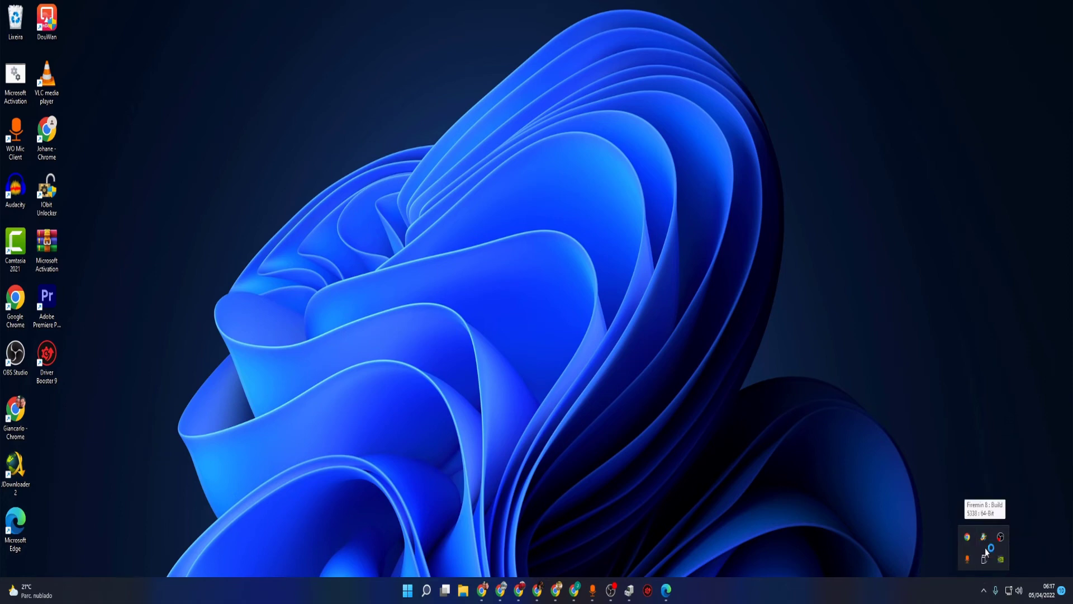
- Search Windows for "adicionar ou remover programas" and open that settings page
{"action": "left_click", "coordinate": [409, 597]}
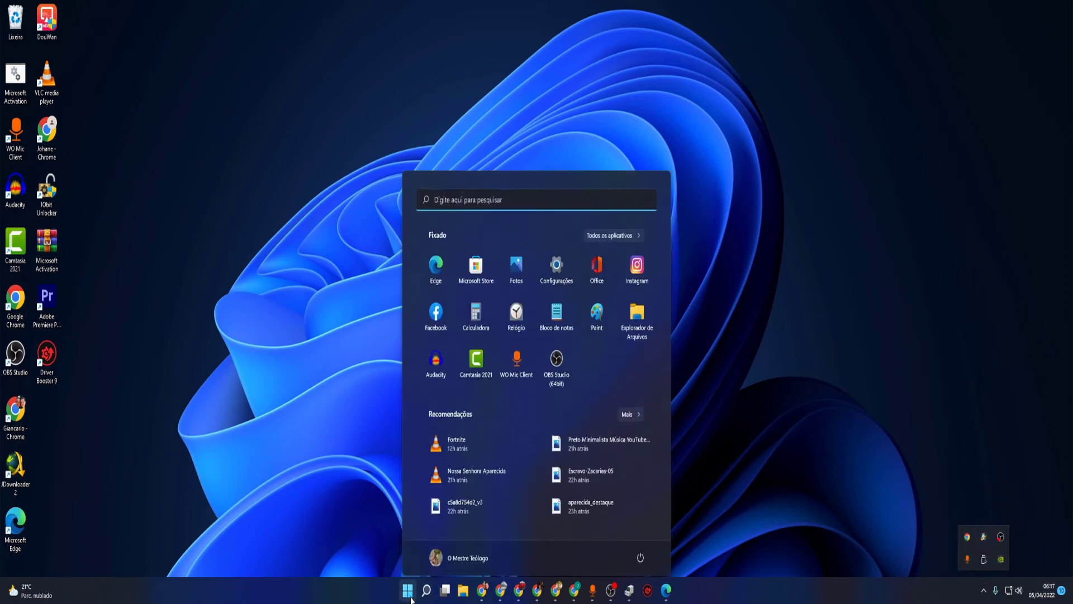
{"action": "left_click", "coordinate": [505, 193]}
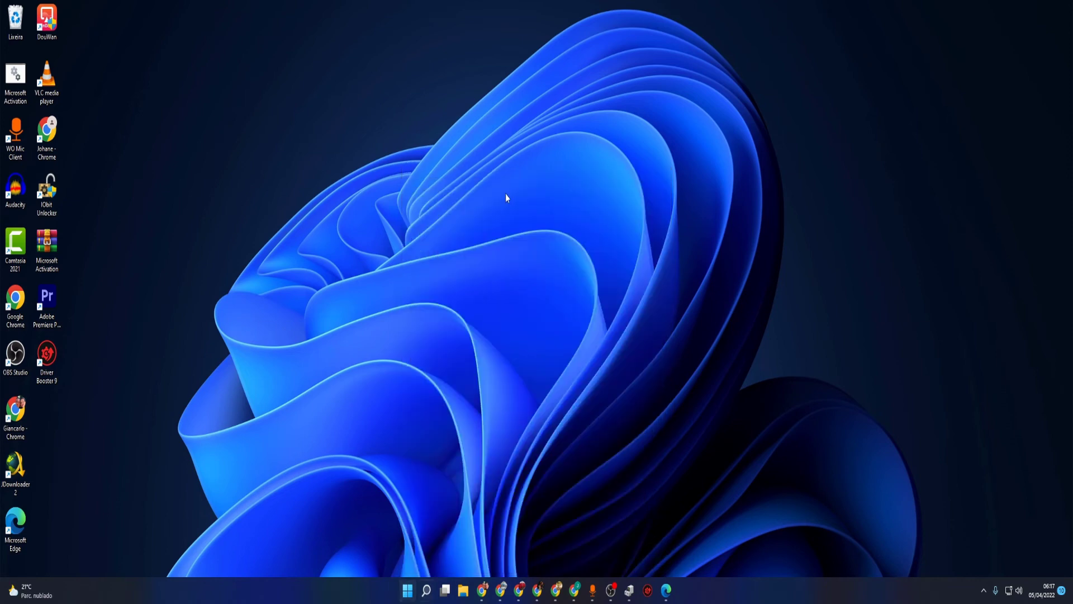
{"action": "type", "text": "a"}
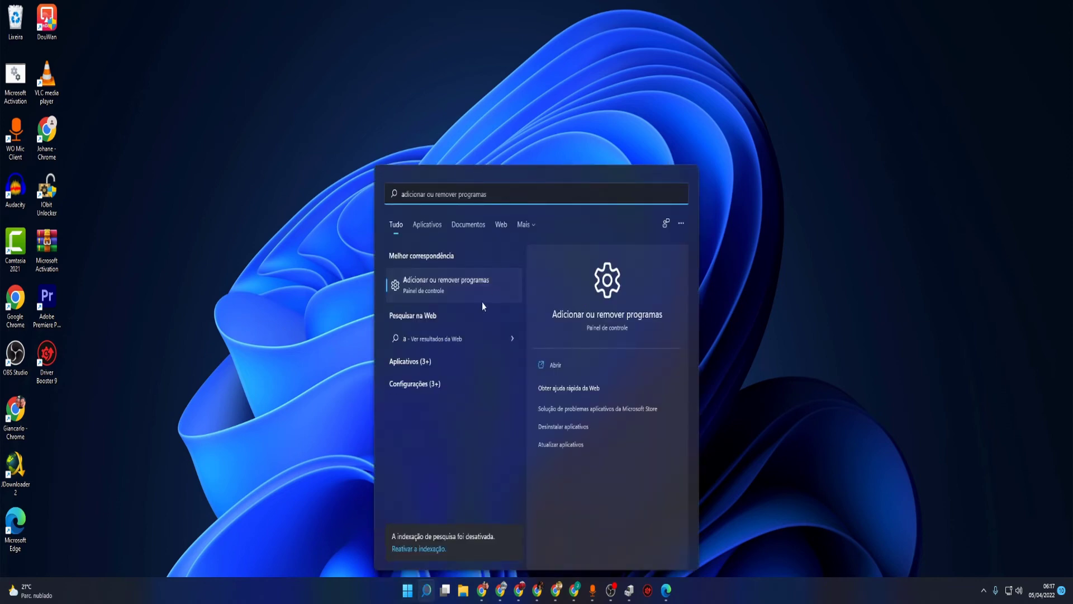
{"action": "left_click", "coordinate": [467, 294]}
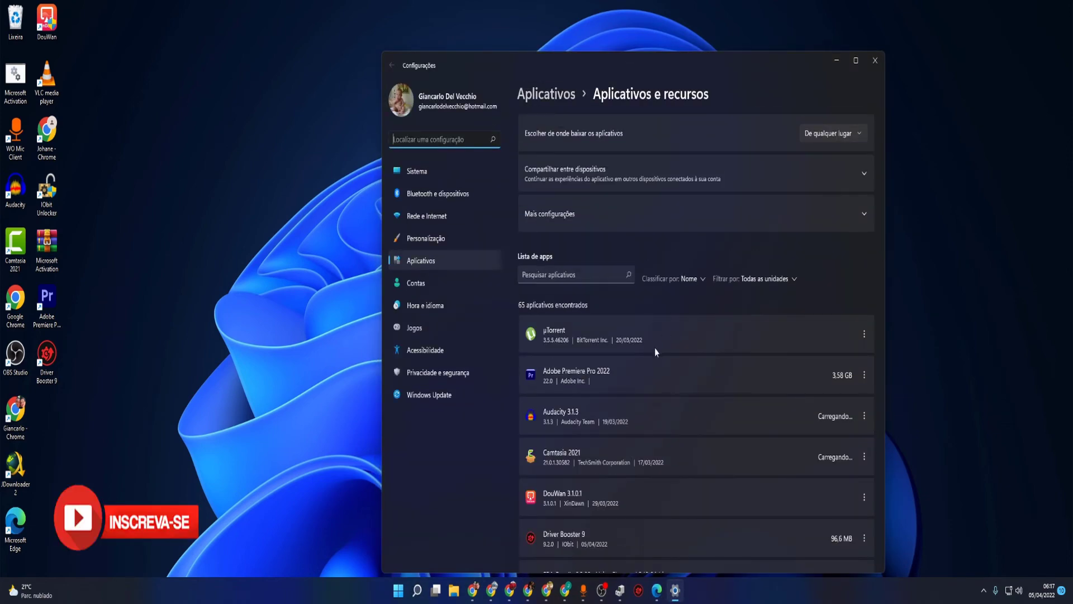
- Find Driver Booster 9 in the installed apps list and start its uninstallation
{"action": "scroll", "coordinate": [657, 403], "scroll_direction": "down", "scroll_amount": 6}
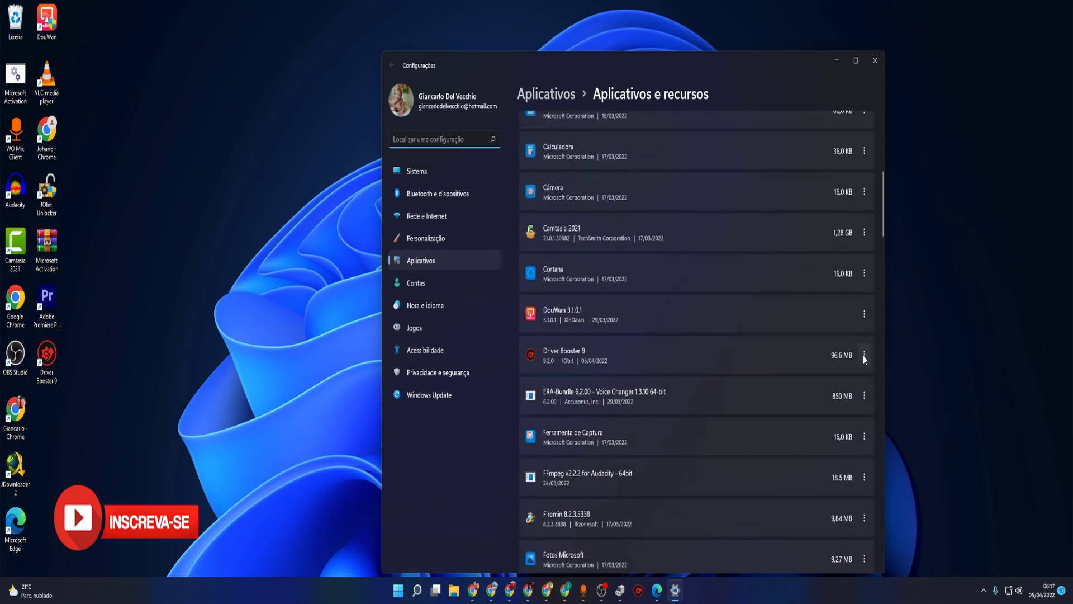
{"action": "left_click", "coordinate": [864, 355]}
{"action": "left_click", "coordinate": [789, 398]}
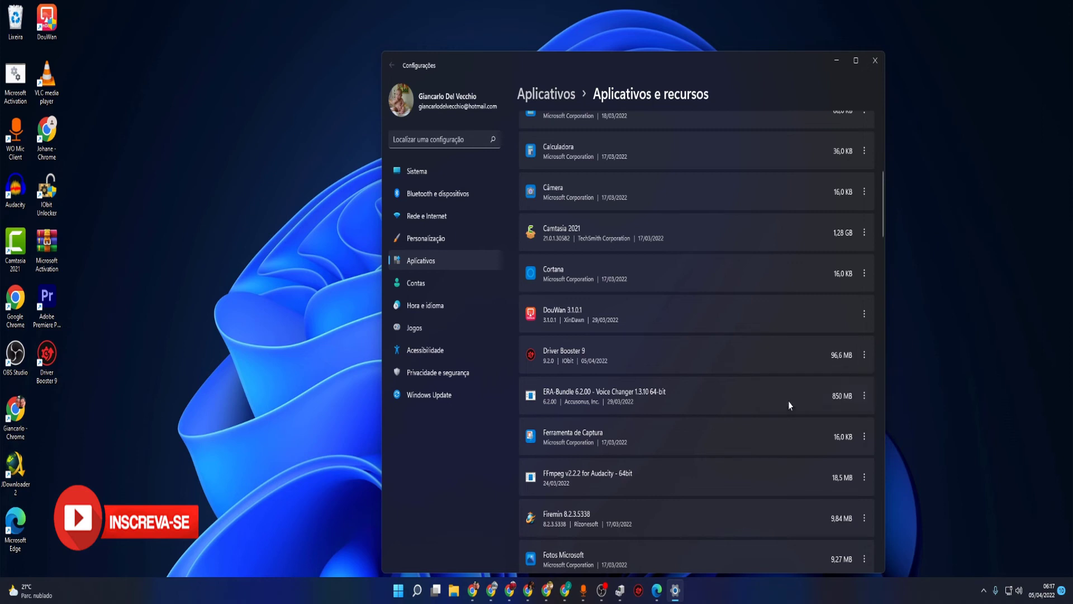
{"action": "left_click", "coordinate": [844, 416]}
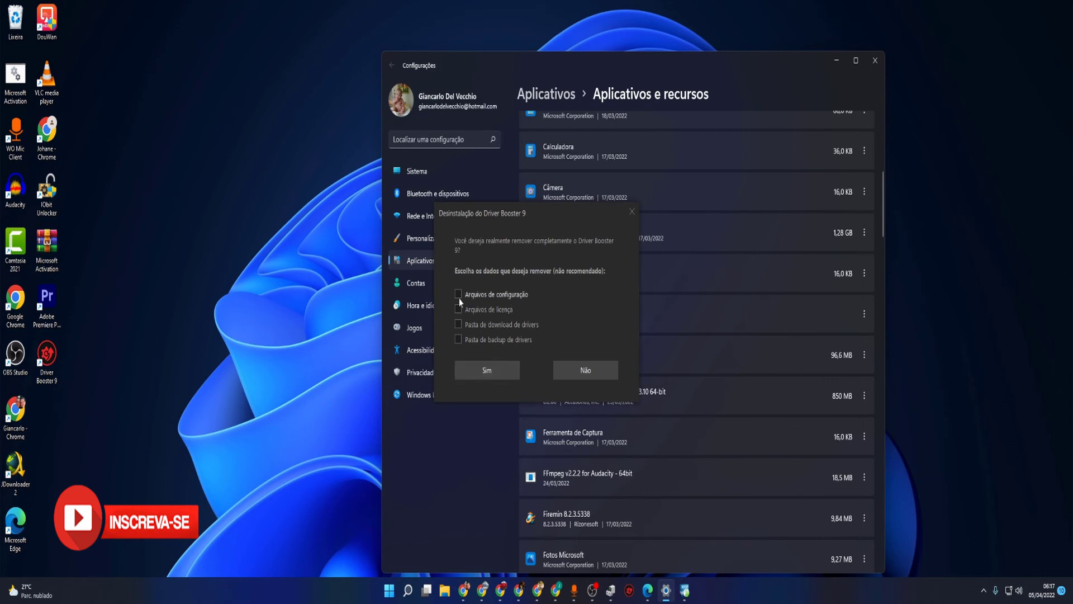
- Include the configuration files, licence files and driver download folder in the removal, and complete the Driver Booster 9 uninstallation
{"action": "left_click", "coordinate": [458, 295]}
{"action": "left_click", "coordinate": [459, 310]}
{"action": "left_click", "coordinate": [458, 324]}
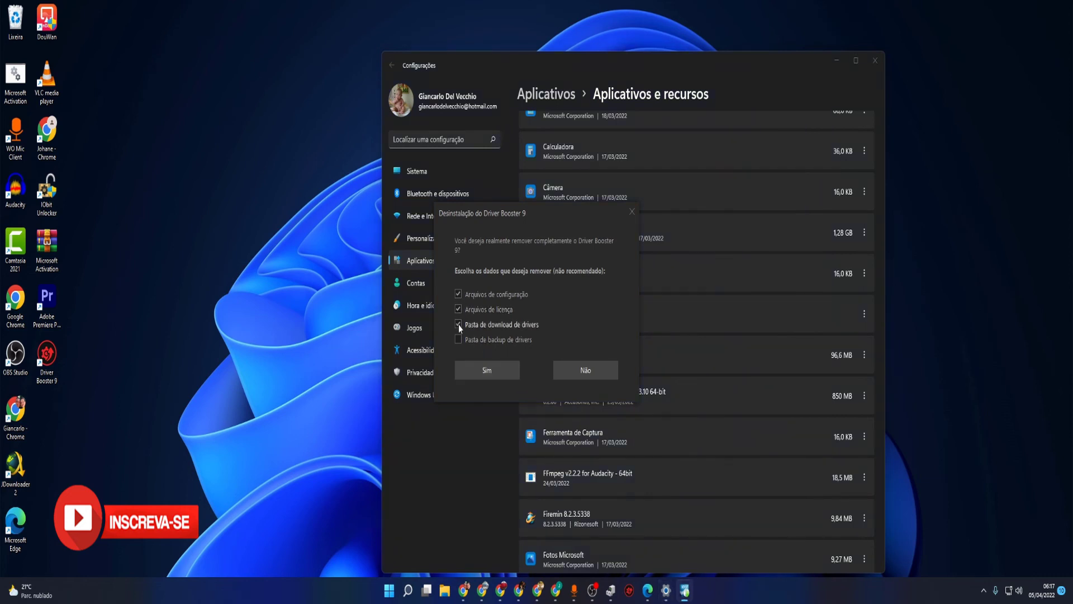
{"action": "left_click", "coordinate": [495, 372]}
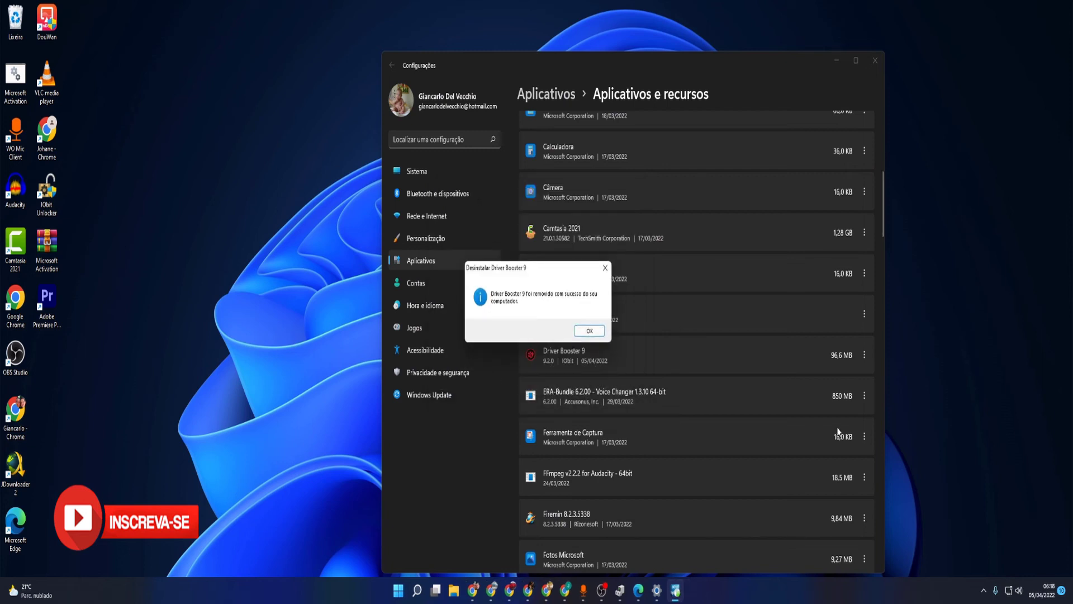
{"action": "left_click", "coordinate": [600, 332]}
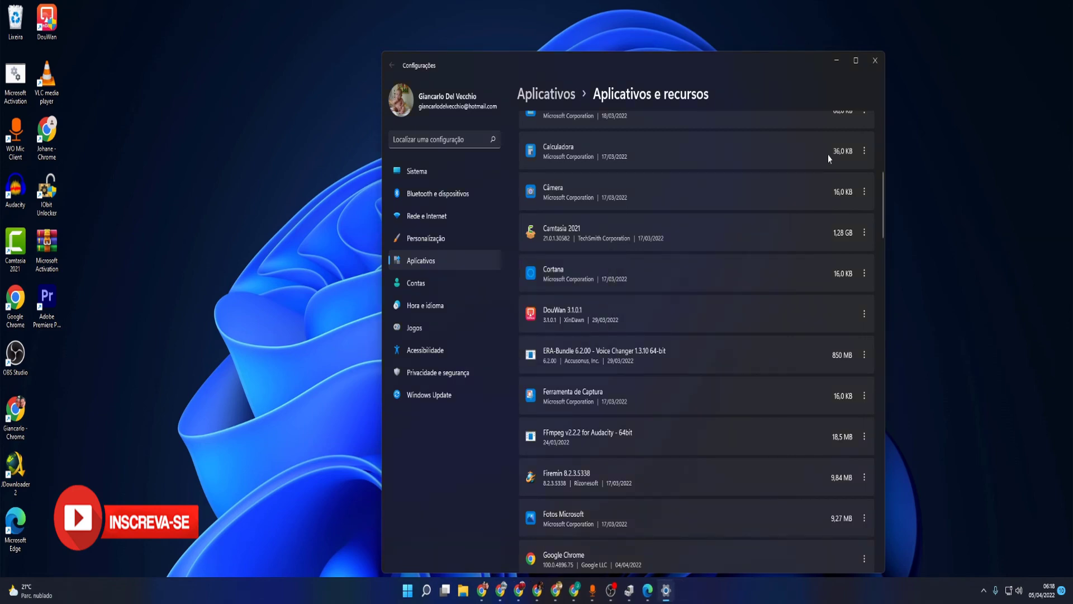
- Close the Settings window and check the hidden system tray icons for any leftover Driver Booster process
{"action": "left_click", "coordinate": [875, 60]}
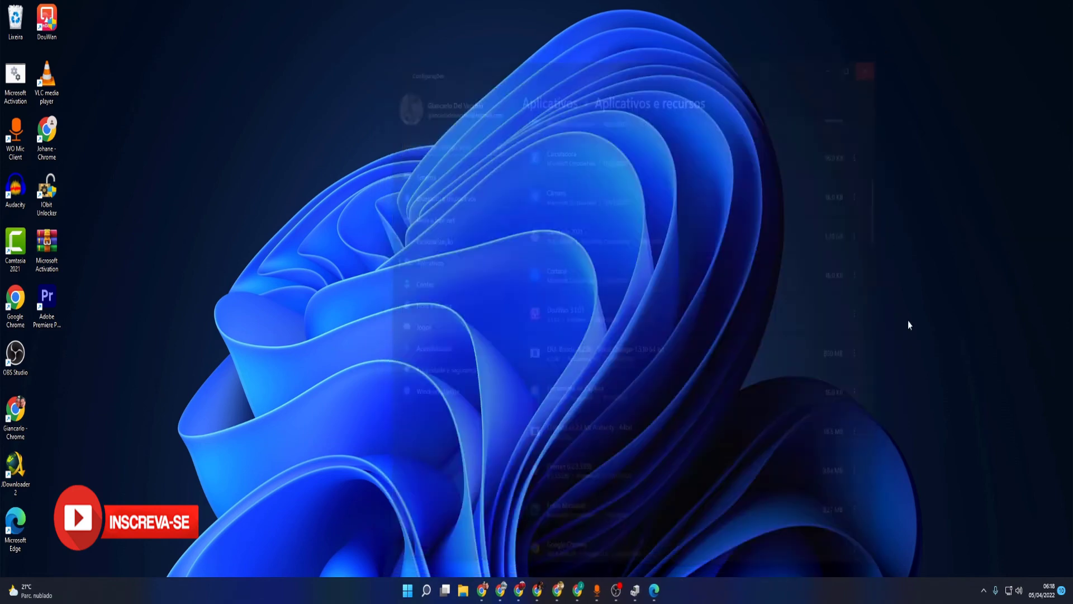
{"action": "left_click", "coordinate": [984, 591]}
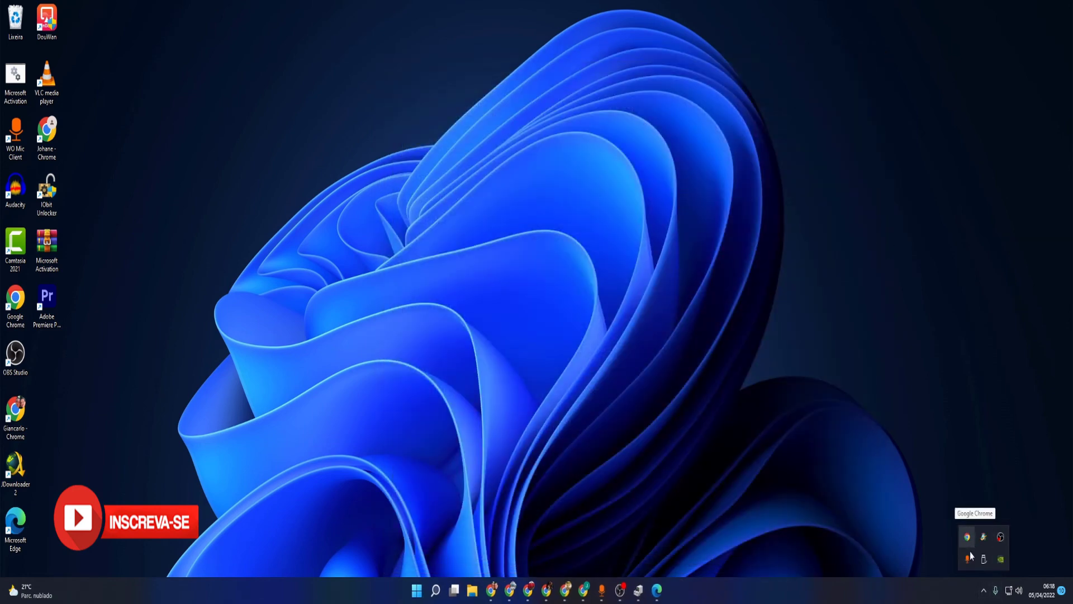
{"action": "left_click", "coordinate": [818, 494]}
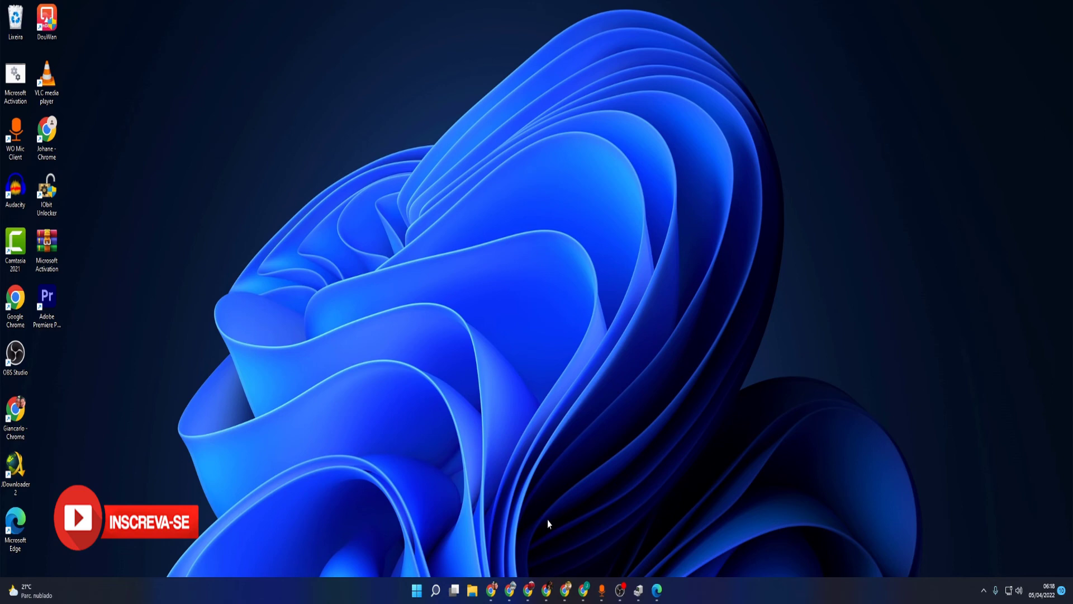
- Switch to the Softonic Driver Booster download page in Chrome and dismiss the site's notification request
{"action": "left_click", "coordinate": [492, 593]}
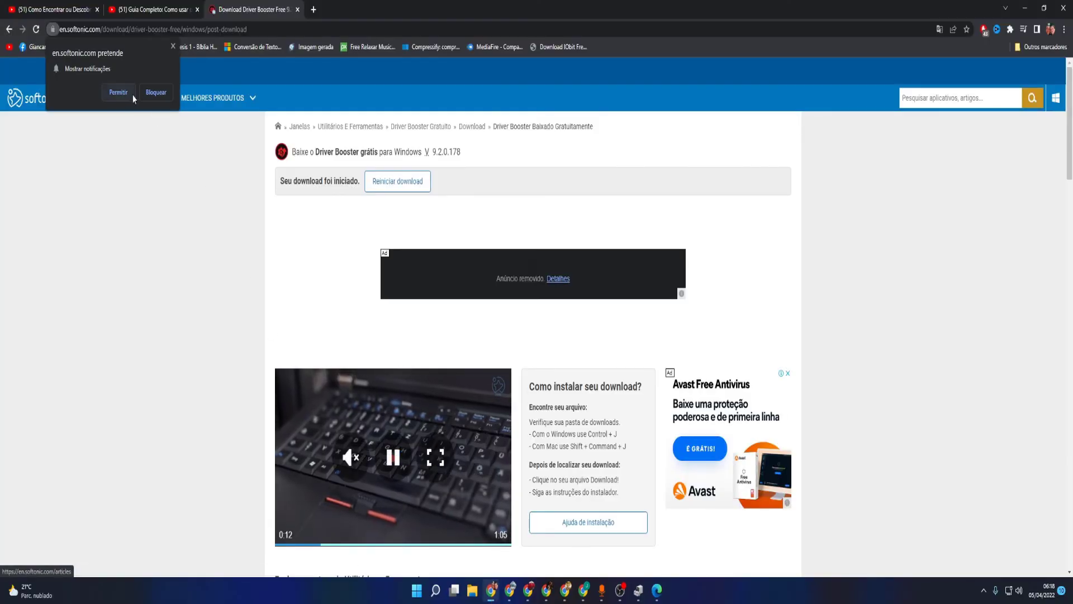
{"action": "left_click", "coordinate": [172, 48]}
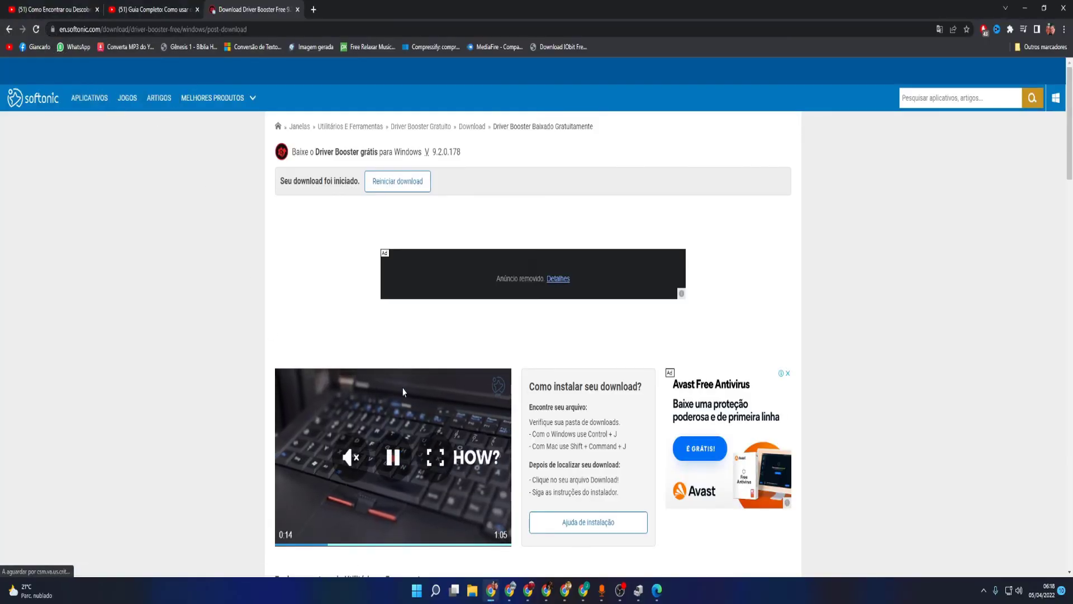